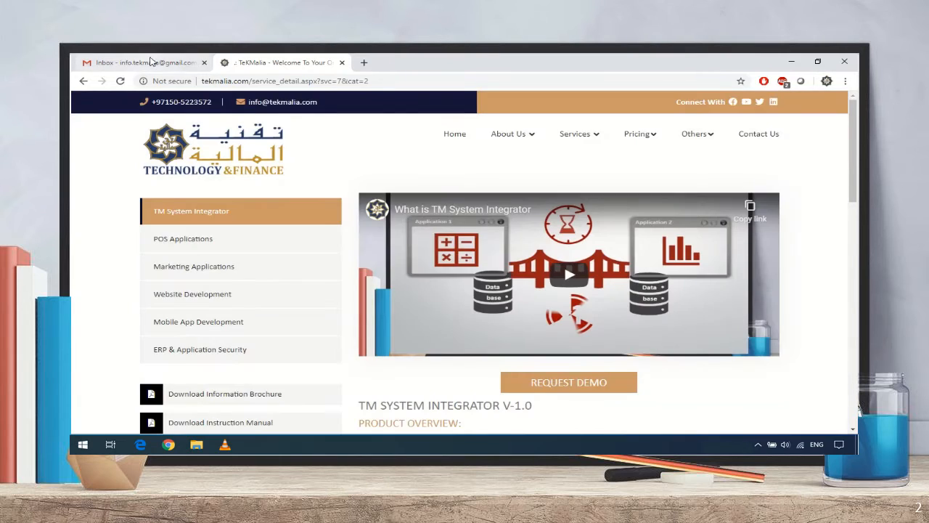
# Switch to the Gmail tab in Chrome and reload the inbox.
pyautogui.click(156, 62)
pyautogui.click(270, 141)
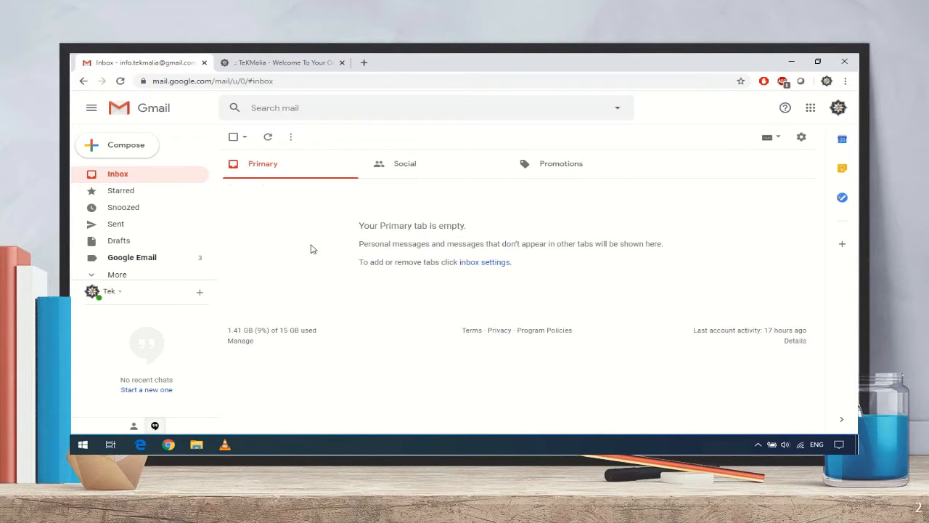
# Open the 'Your Product Demo Key' email and download the TM System Integrator demo installer.
pyautogui.click(301, 191)
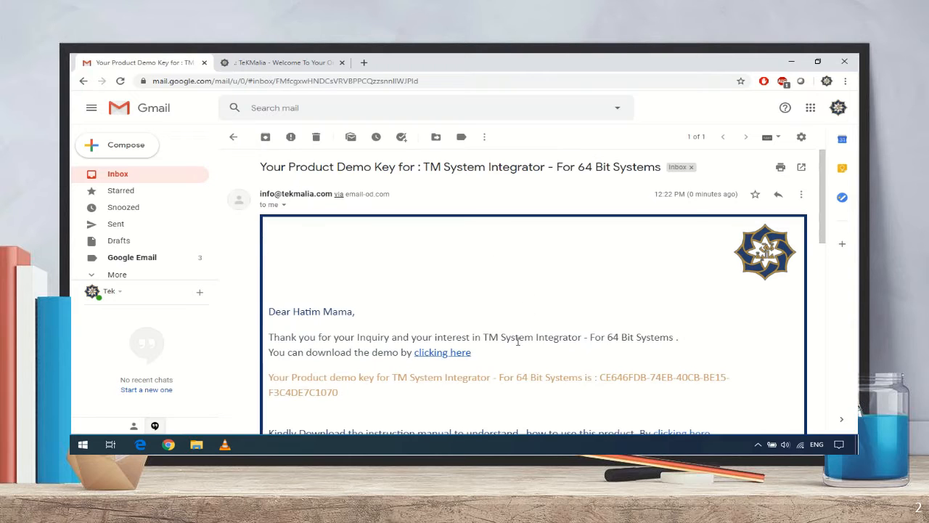
pyautogui.click(442, 352)
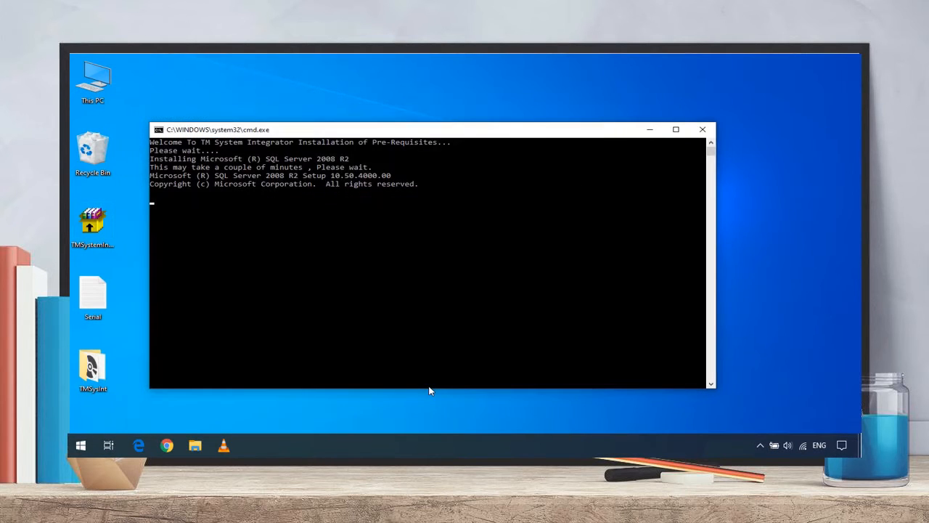
# Install TM System Integrator into the default folder and close the finished installer.
pyautogui.click(519, 337)
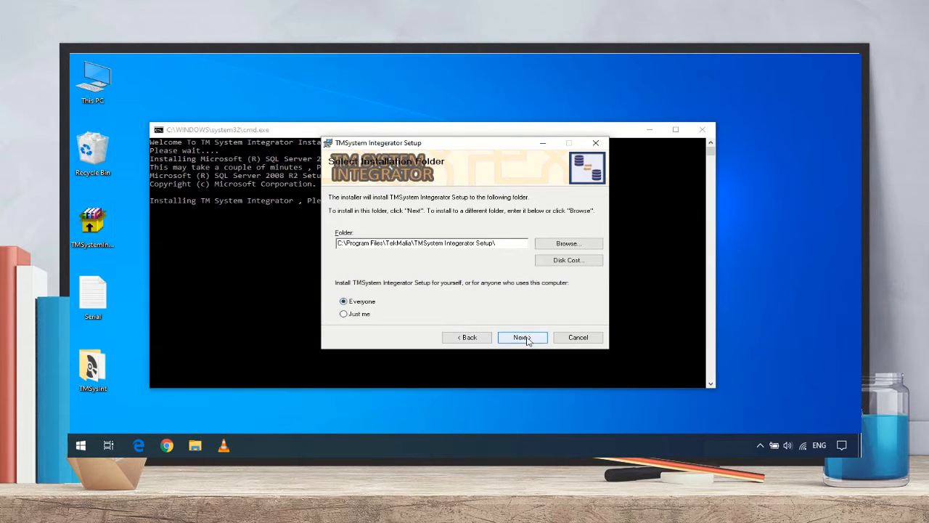
pyautogui.click(524, 337)
pyautogui.click(536, 342)
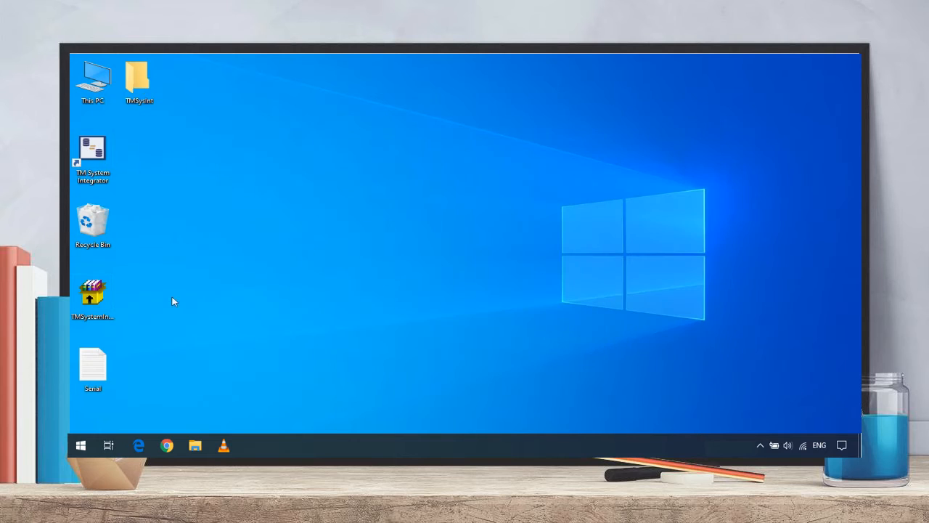
# Launch TM System Integrator and register it with the product key from the Serial file.
pyautogui.doubleClick(92, 153)
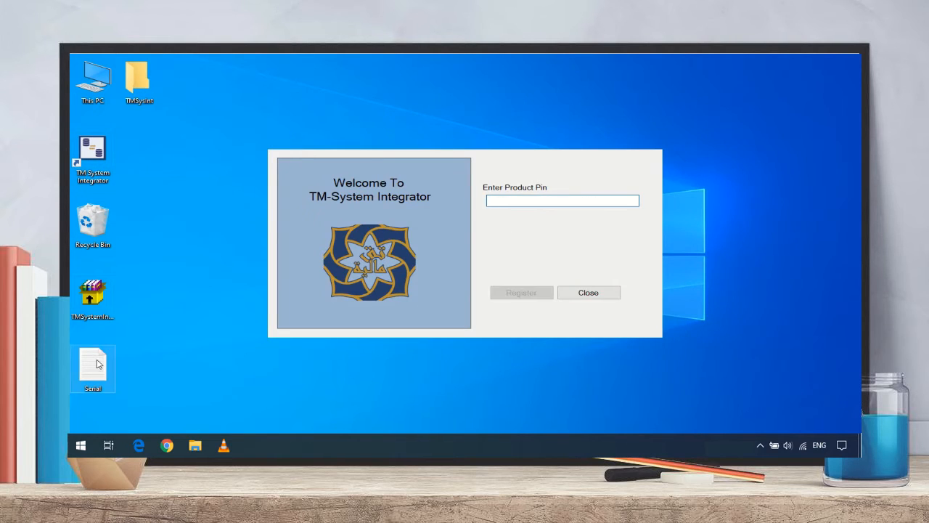
pyautogui.doubleClick(99, 364)
pyautogui.hotkey('ctrl', 'a')
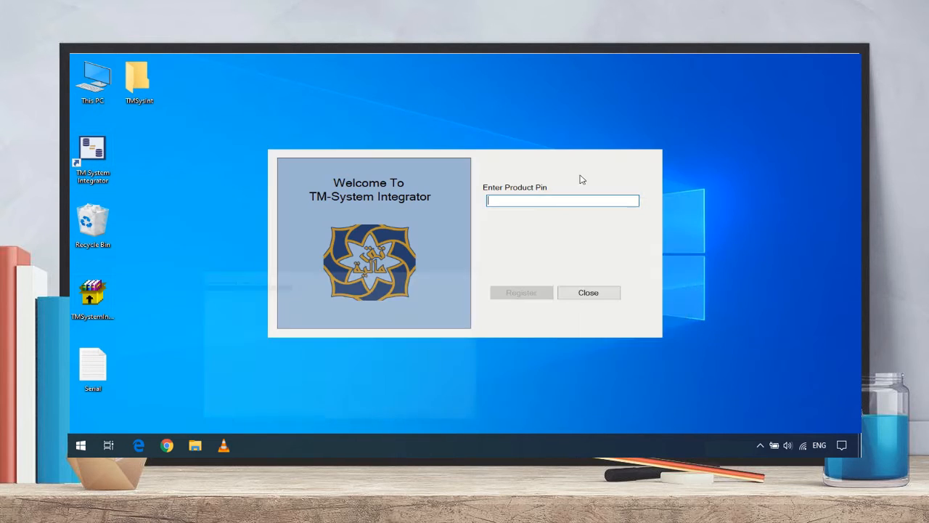
pyautogui.click(563, 200)
pyautogui.hotkey('ctrl', 'v')
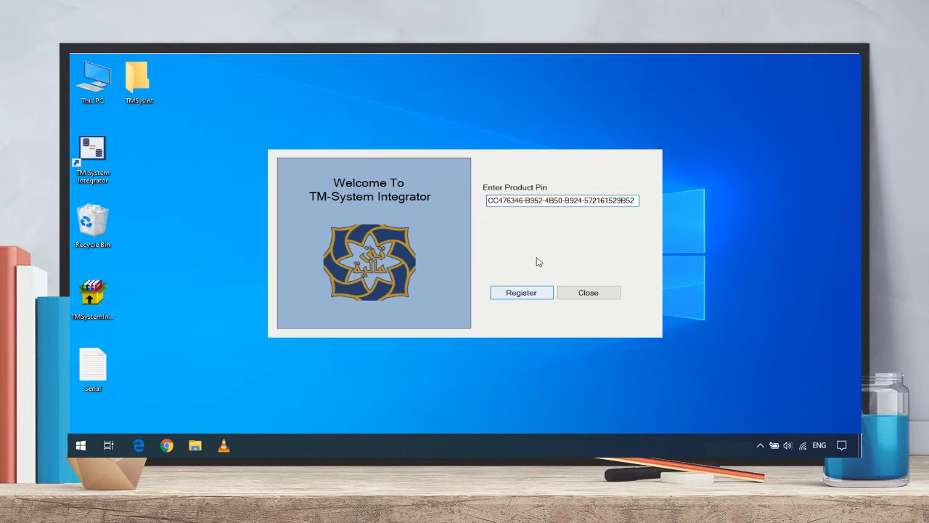
pyautogui.press('Return')
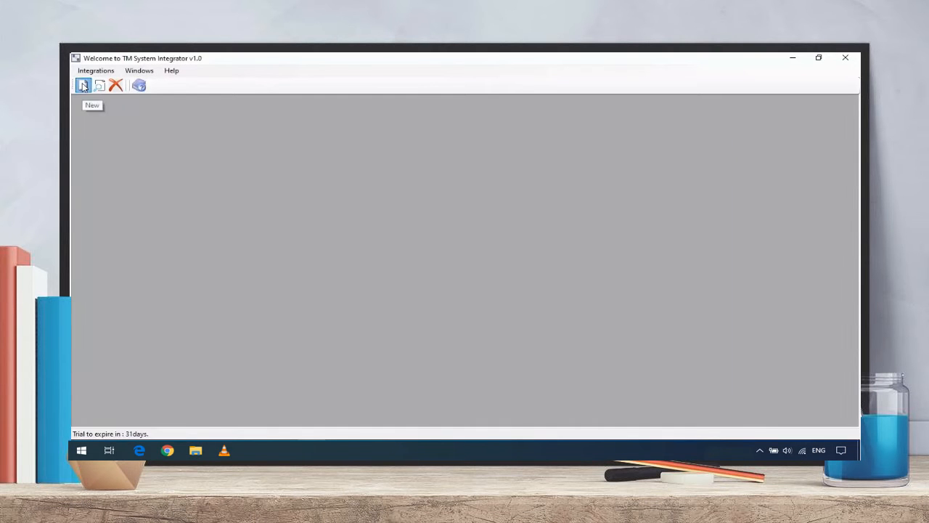
# Create a new integration named 'Transfer of Orders to ERP DB' and continue to the source details.
pyautogui.click(82, 86)
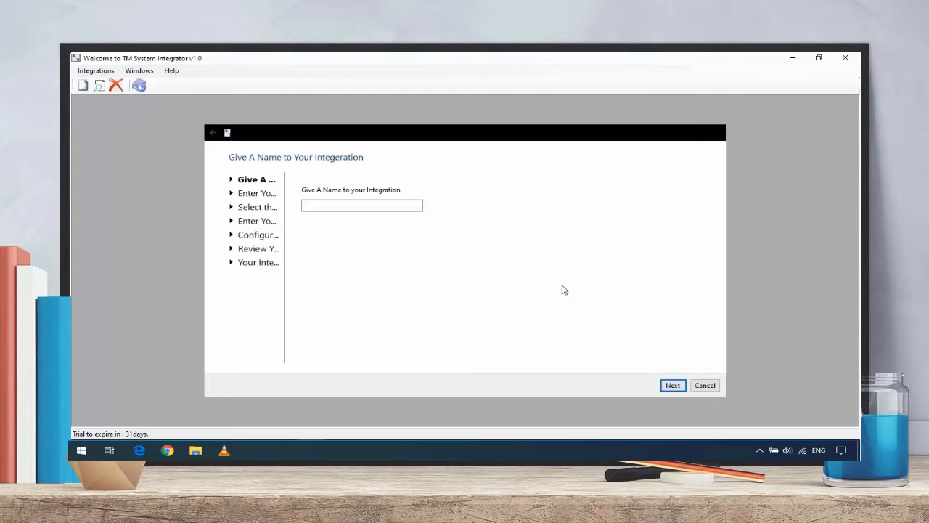
pyautogui.click(373, 204)
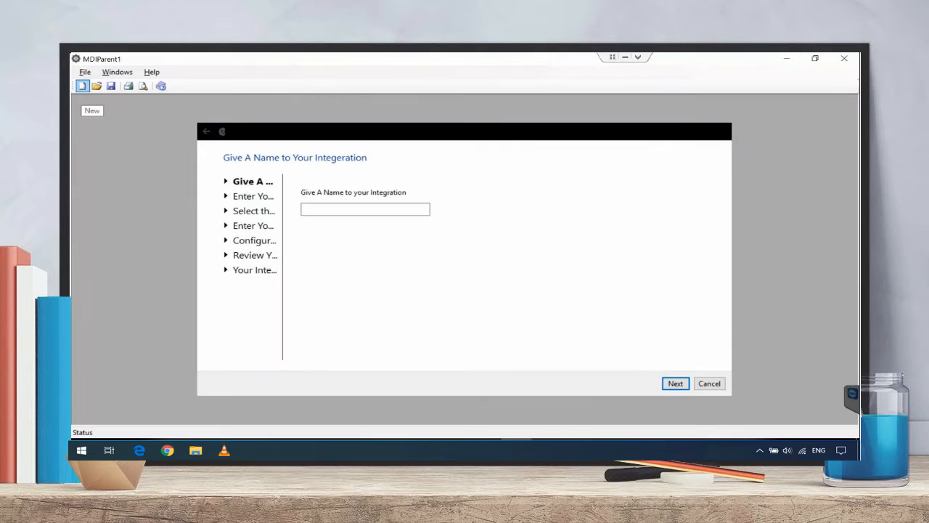
pyautogui.click(322, 209)
pyautogui.write('Transfer of Orders to ERP D')
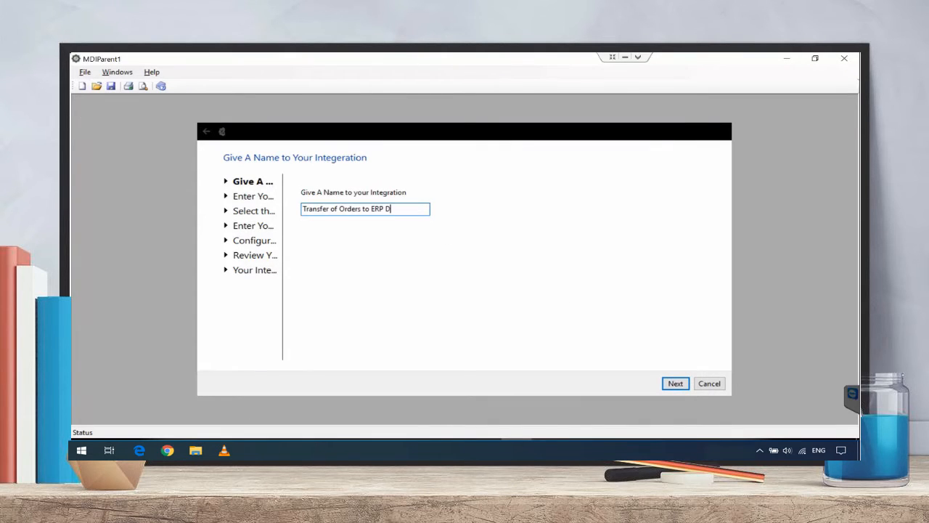
pyautogui.write('B')
pyautogui.click(675, 384)
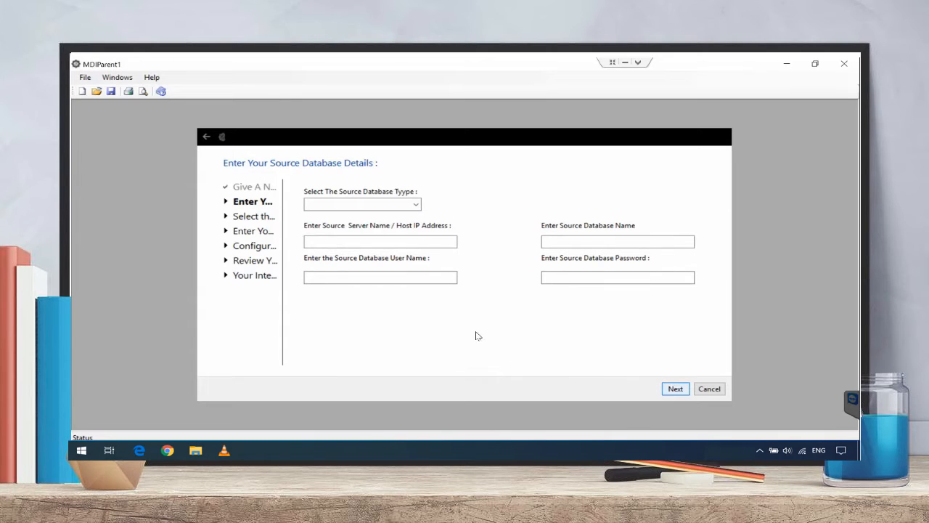
# Set the source database type to MySql with server 198.1.121.209.
pyautogui.click(417, 203)
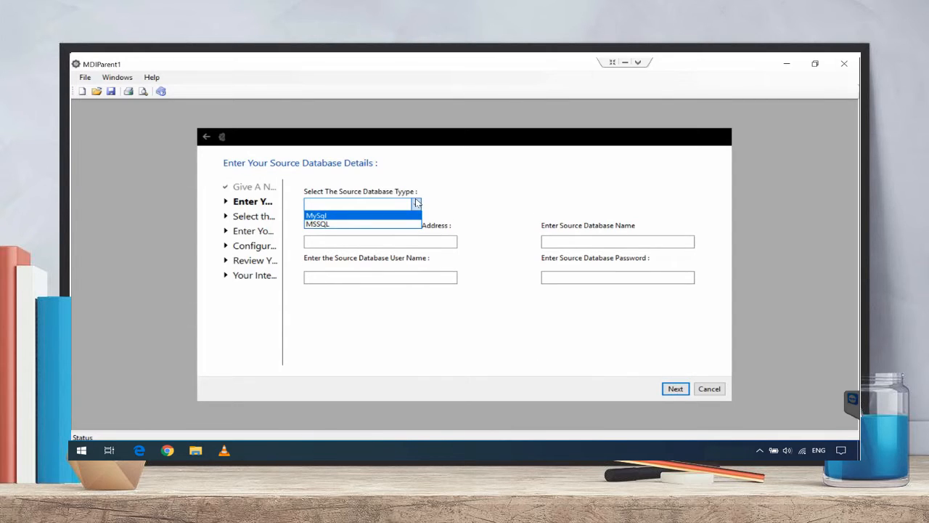
pyautogui.click(356, 215)
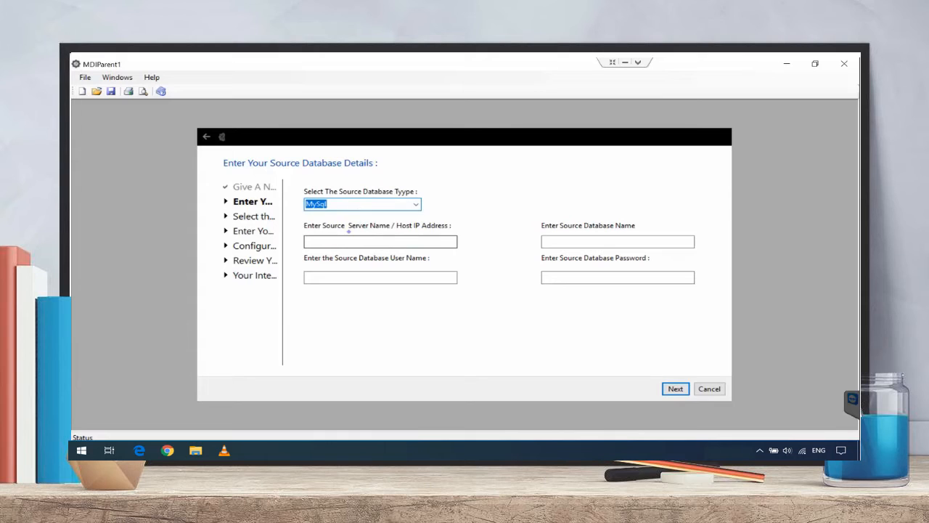
pyautogui.click(348, 242)
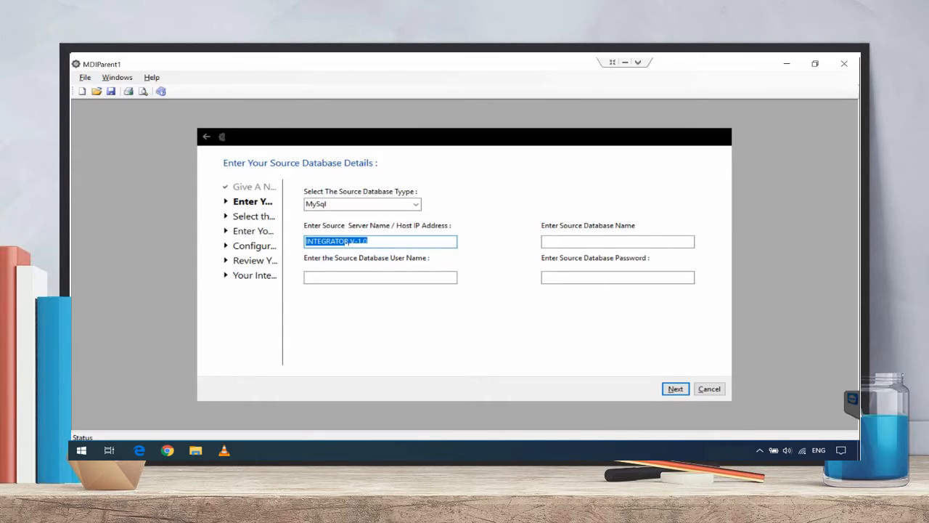
pyautogui.write('198.1.121.209')
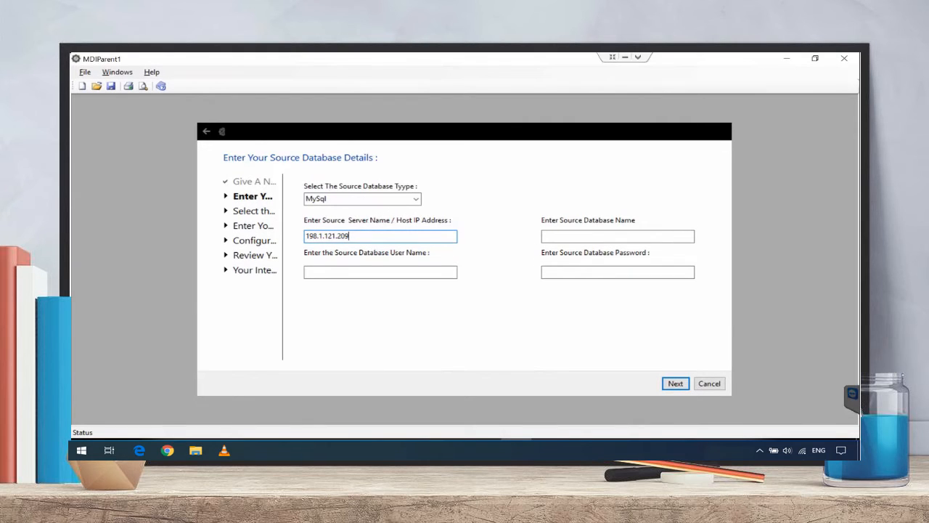
# Enter database plc_dev, user name plc_dev and the database password, then continue.
pyautogui.click(600, 236)
pyautogui.write('plc_de')
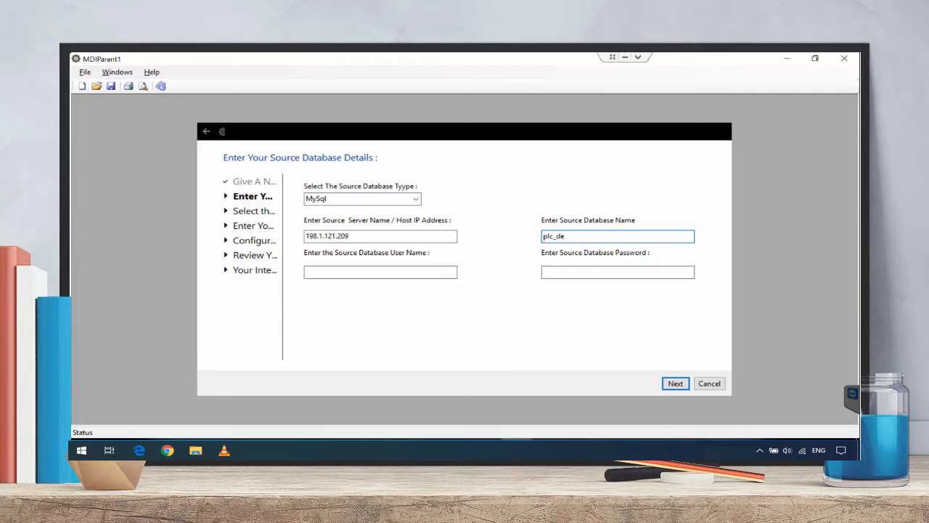
pyautogui.write('v')
pyautogui.click(440, 274)
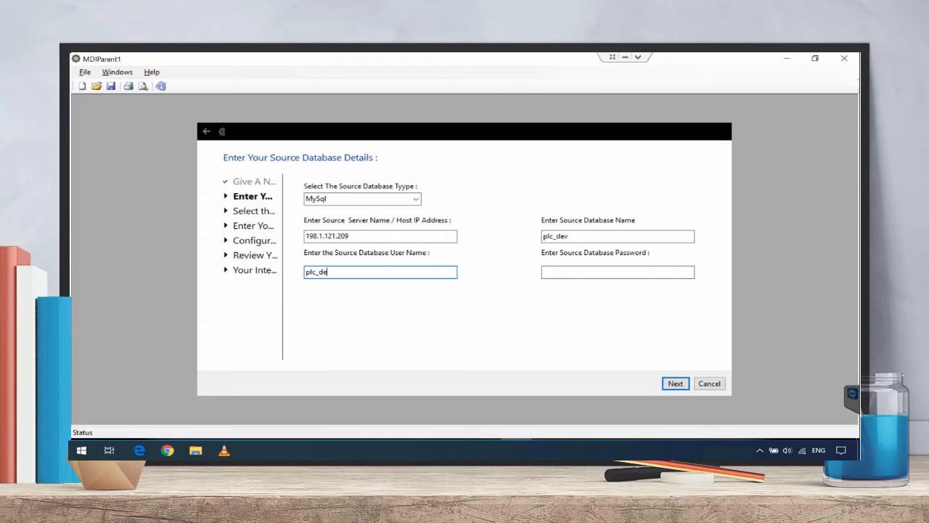
pyautogui.press('Tab')
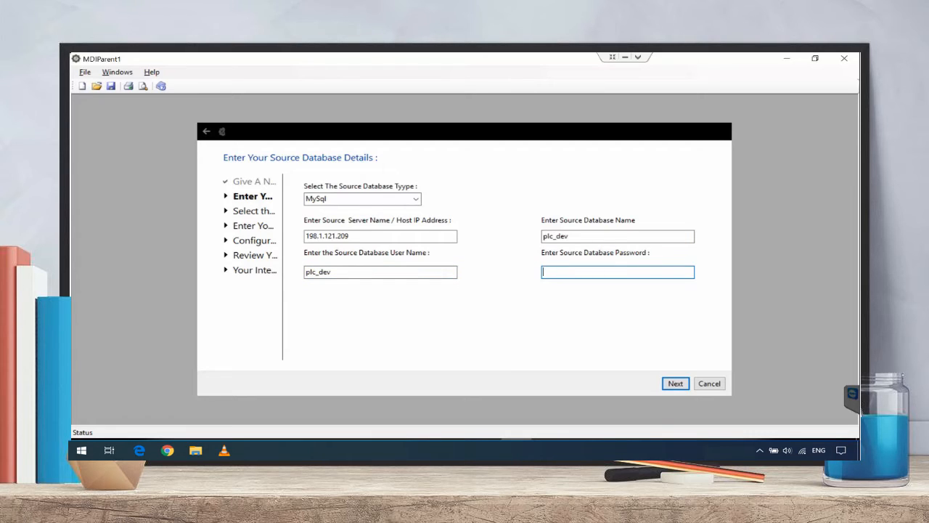
pyautogui.click(676, 387)
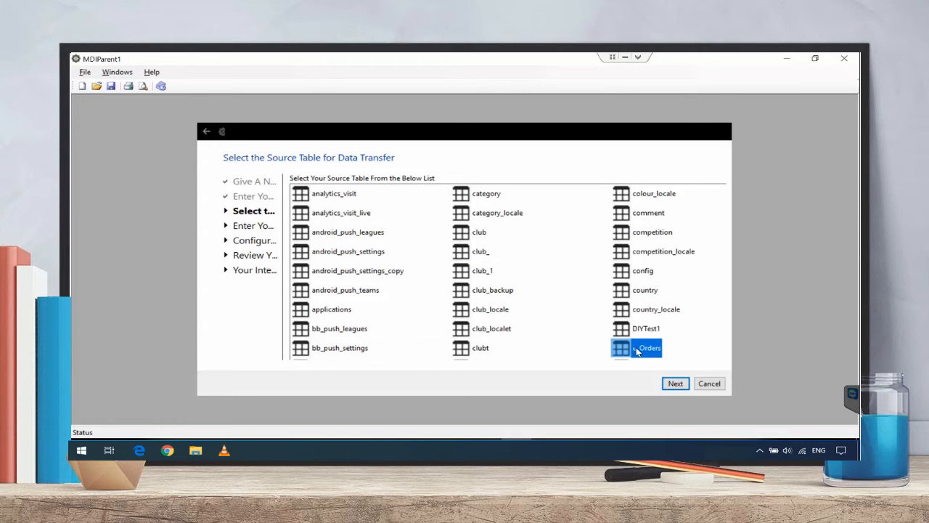
# Keep e_Orders as the source table and continue to the destination database details.
pyautogui.click(676, 383)
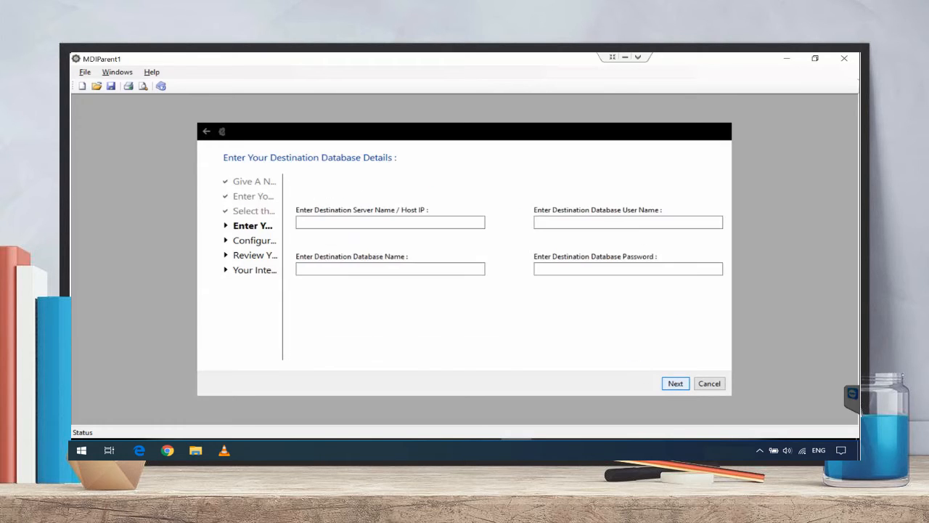
# Enter MS-SQL server 43.255.152.25, user tekmalia_db_sa, database tekmalia_db and the password, then continue.
pyautogui.rightClick(394, 222)
pyautogui.click(376, 270)
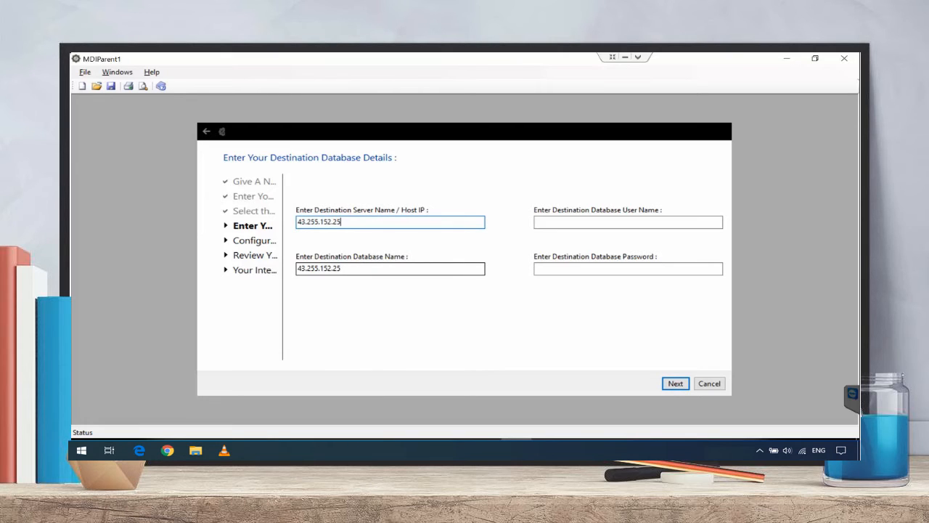
pyautogui.click(549, 222)
pyautogui.write('tekmalia_db_s')
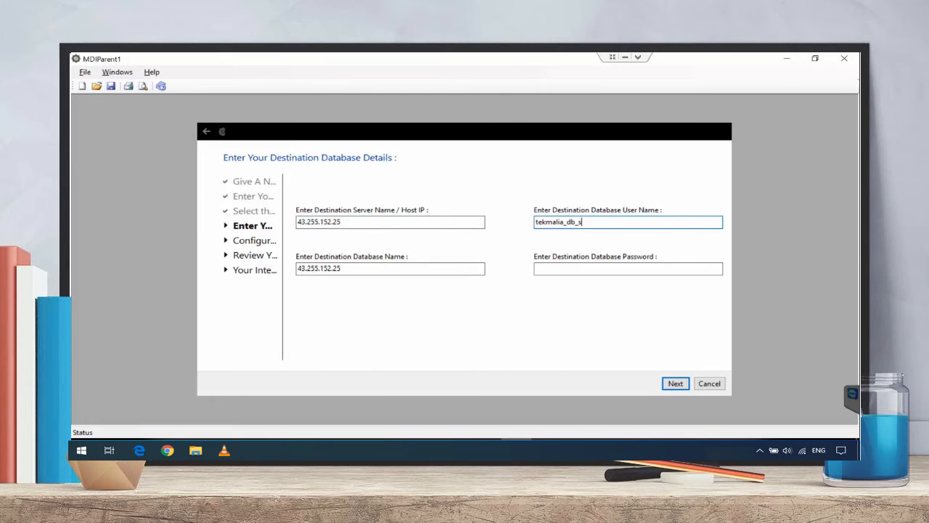
pyautogui.write('a')
pyautogui.tripleClick(398, 273)
pyautogui.write('tekmalia_d')
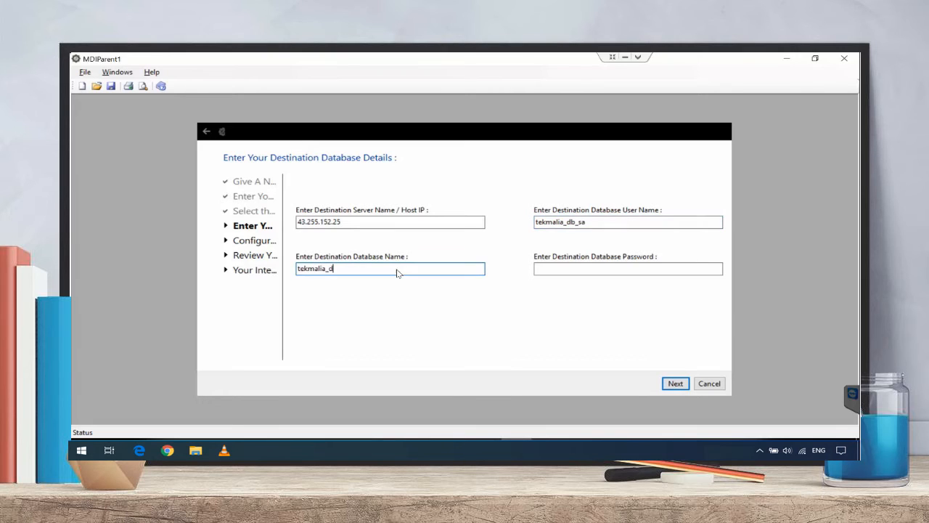
pyautogui.write('b')
pyautogui.press('Tab')
pyautogui.write('****')
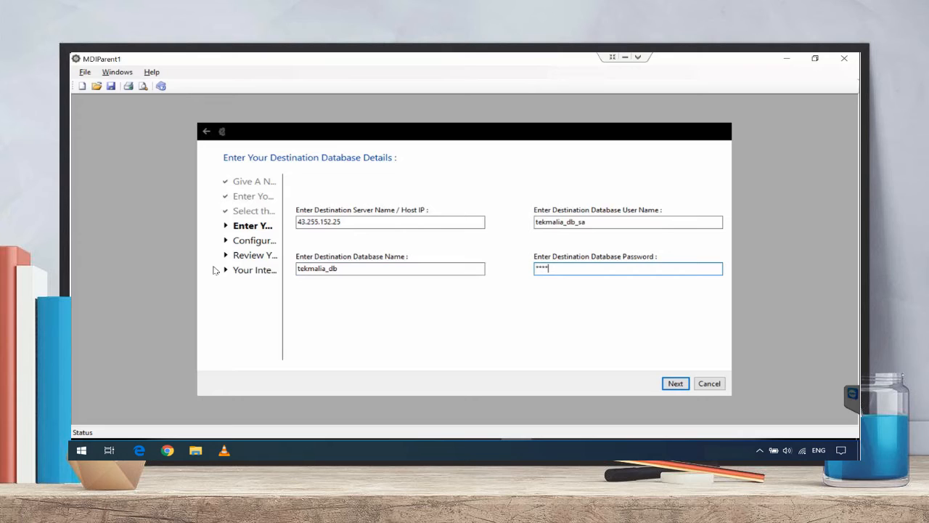
pyautogui.write('*****')
pyautogui.click(669, 385)
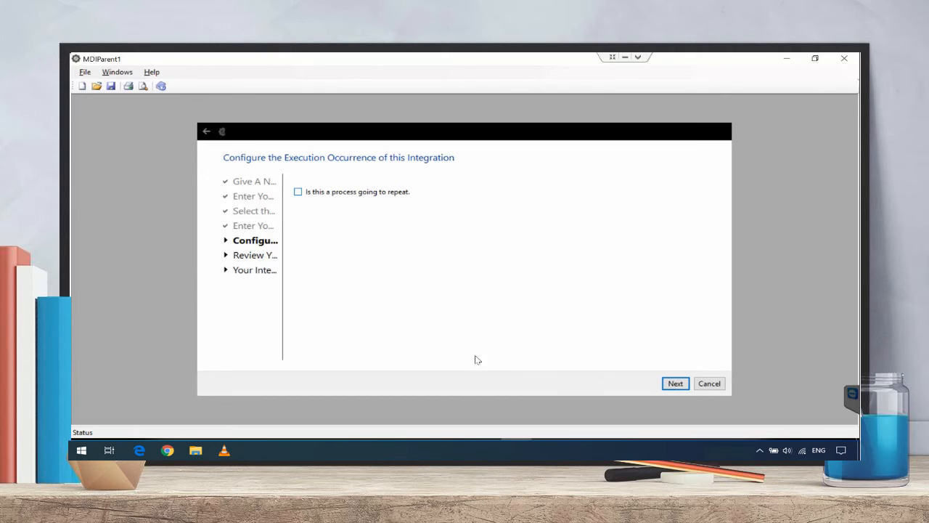
# Mark the integration as repeating and set its interval to 10 minutes.
pyautogui.click(356, 193)
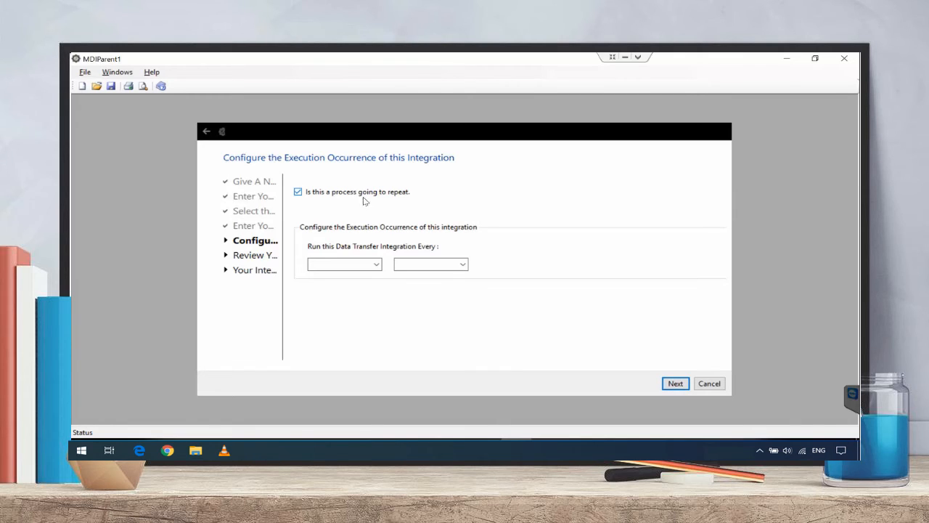
pyautogui.click(376, 265)
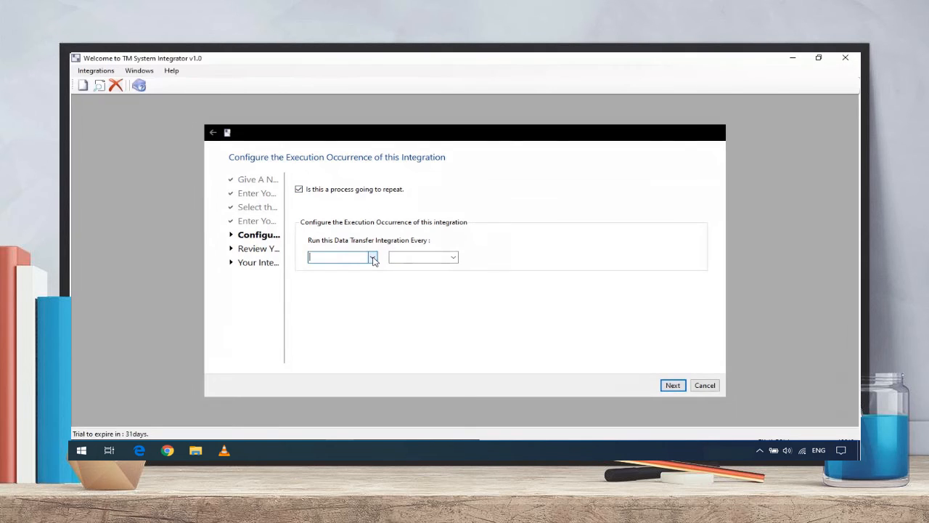
pyautogui.click(373, 260)
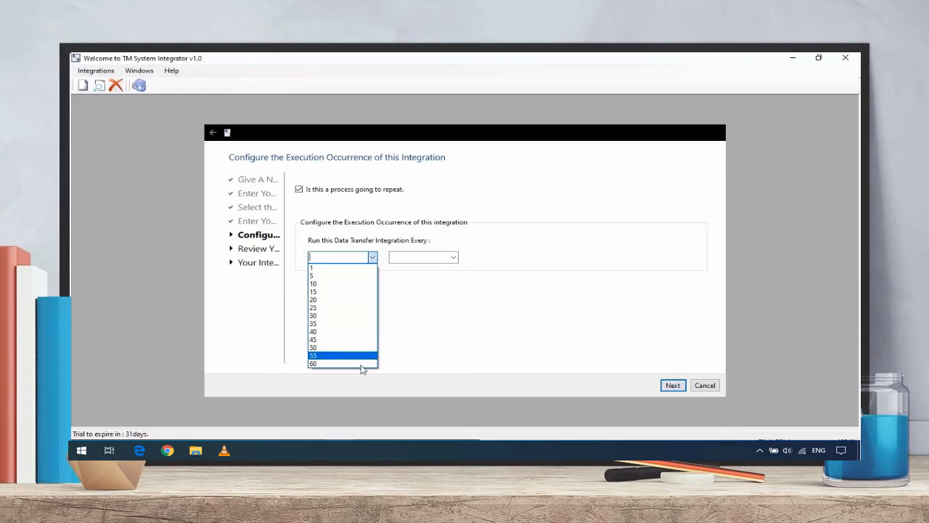
pyautogui.click(424, 258)
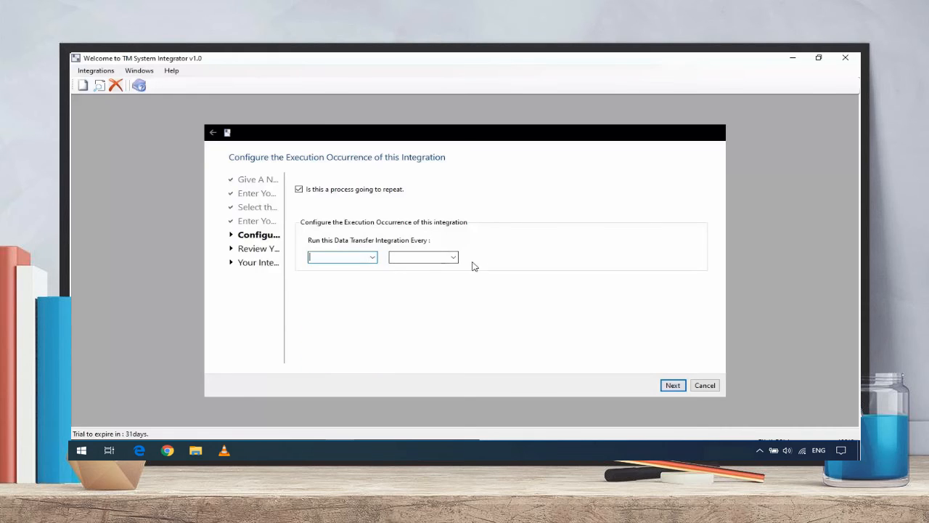
pyautogui.click(454, 259)
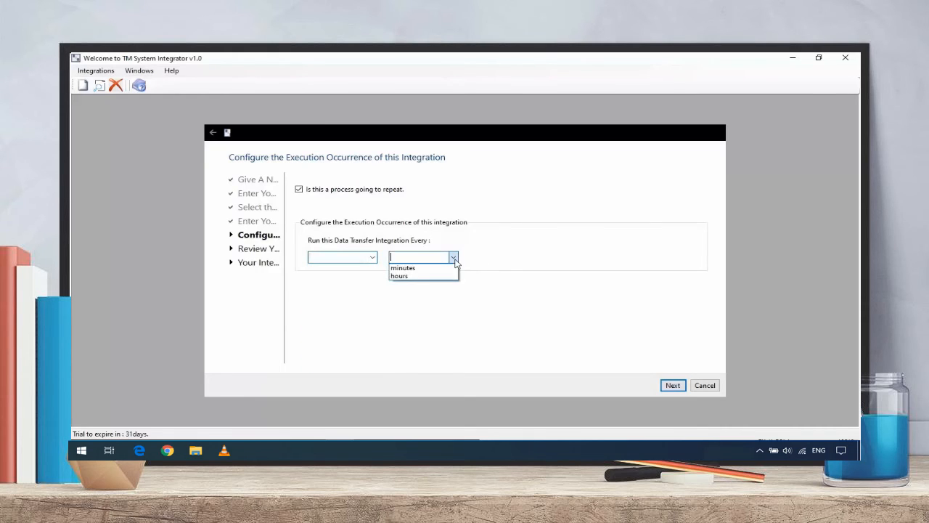
pyautogui.click(377, 261)
pyautogui.click(376, 261)
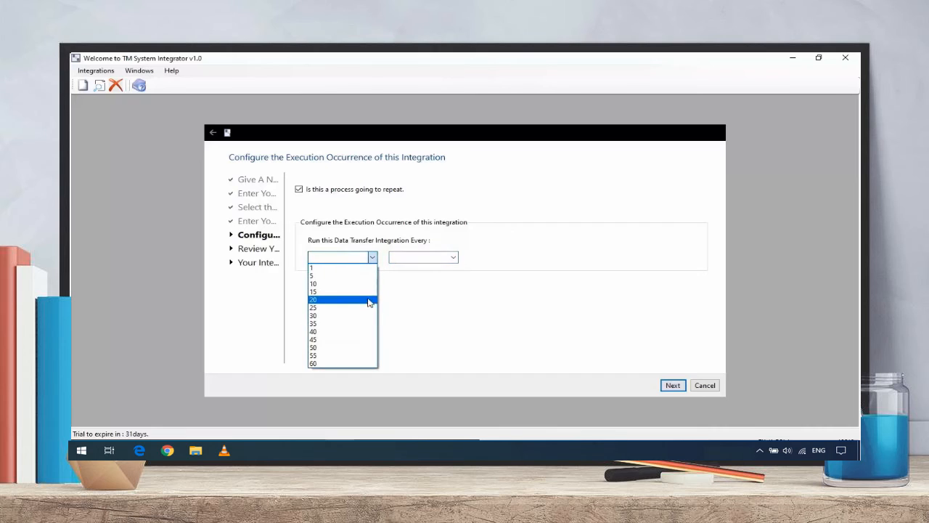
pyautogui.click(369, 268)
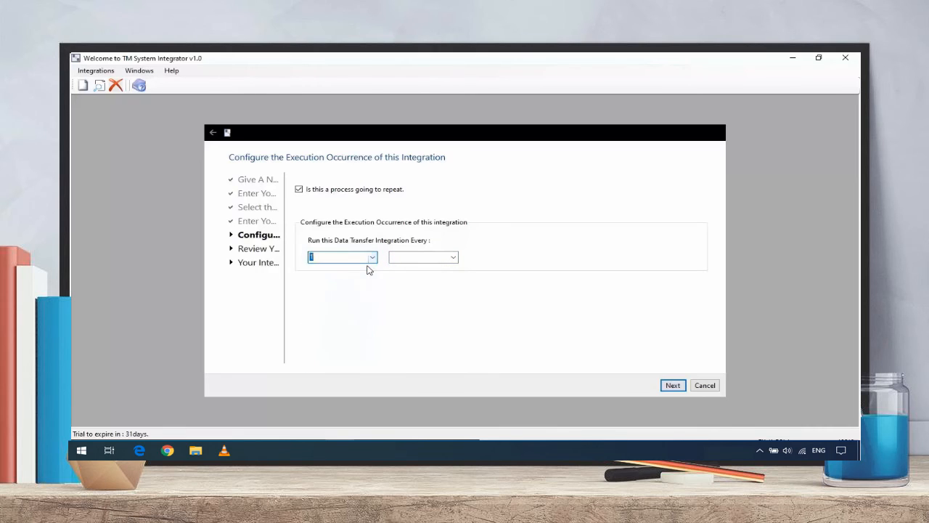
pyautogui.click(454, 258)
pyautogui.click(436, 268)
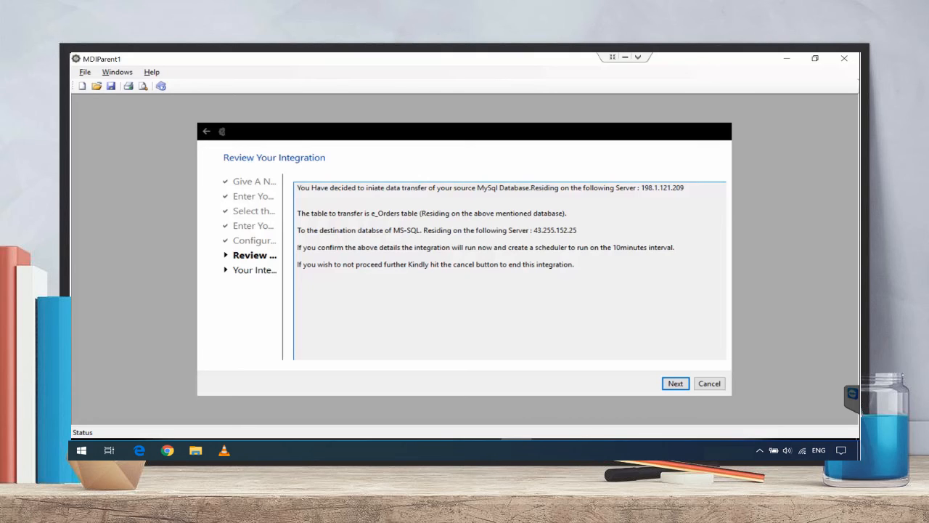
# Confirm the reviewed integration so e_Orders data is pushed to tekmalia_db.
pyautogui.click(628, 285)
pyautogui.click(674, 385)
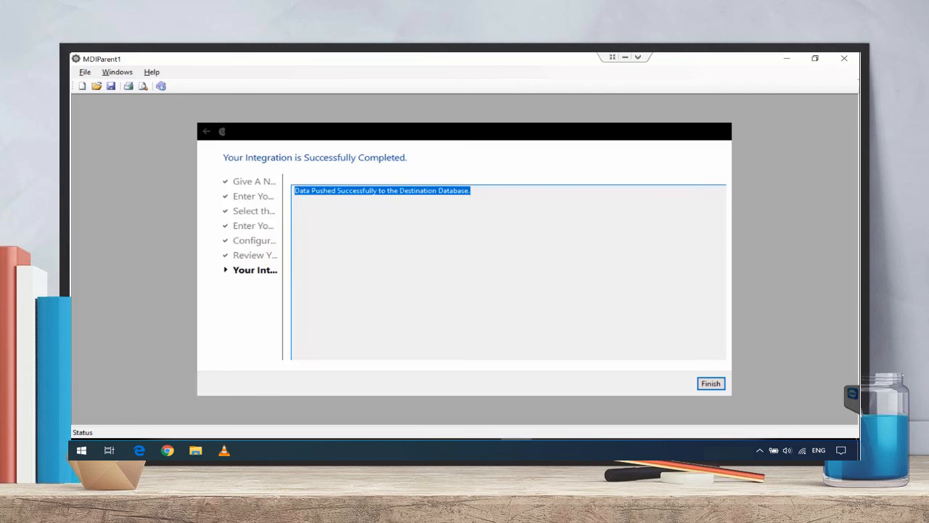
# Finish and close the completed integration wizard.
pyautogui.click(610, 335)
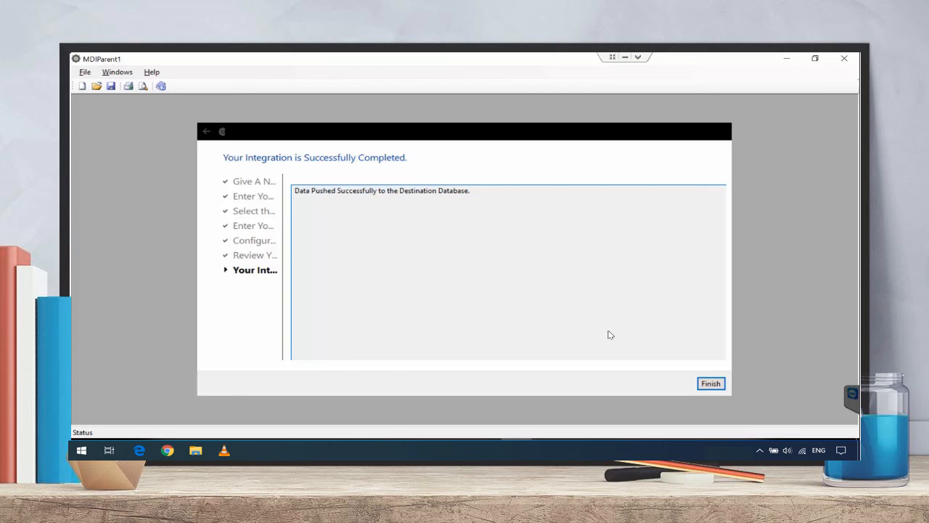
pyautogui.click(710, 385)
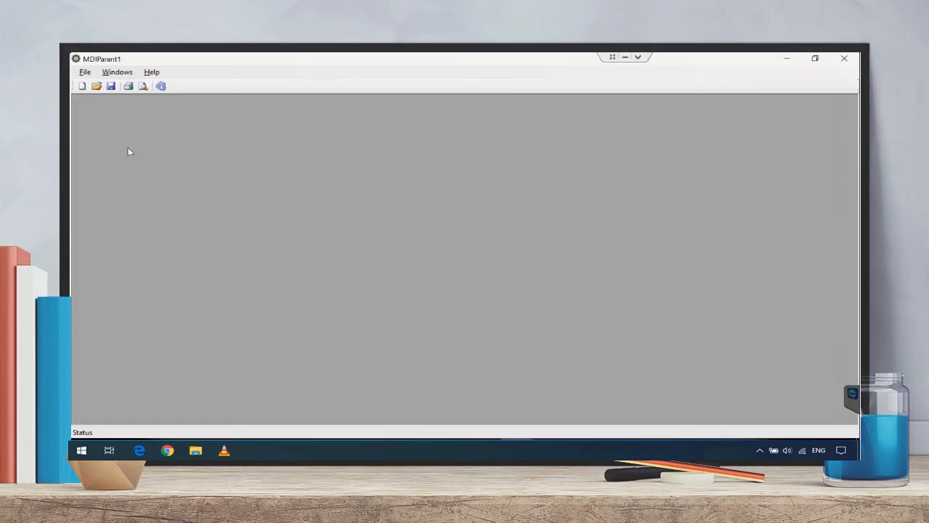